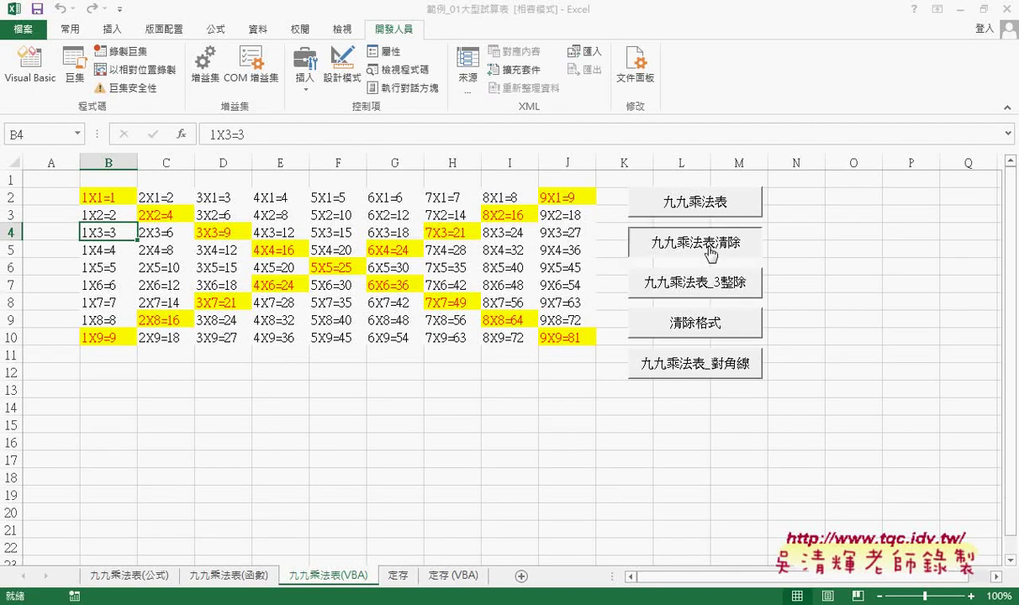
Clear the table's contents and yellow formatting, then run 九九乘法表_3整除 to refill B2:J10.
{"action": "left_click", "coordinate": [675, 242]}
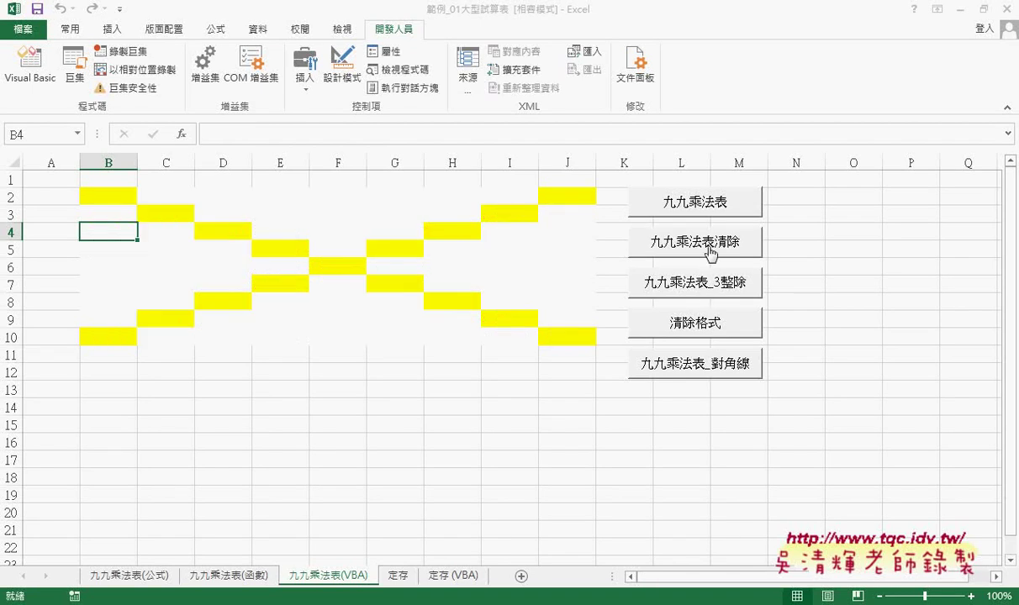
{"action": "left_click", "coordinate": [710, 335]}
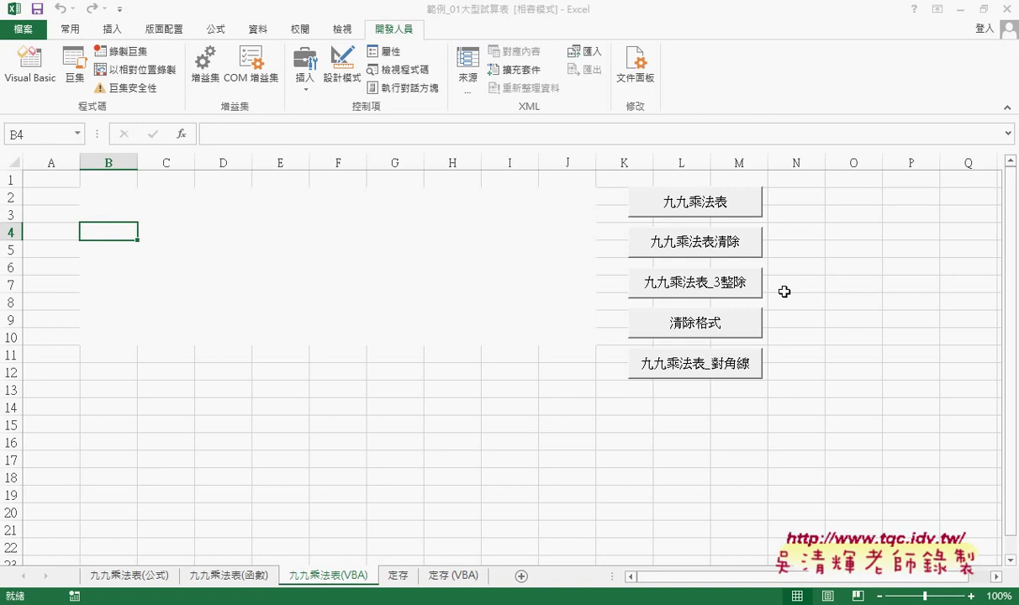
{"action": "right_click", "coordinate": [708, 290]}
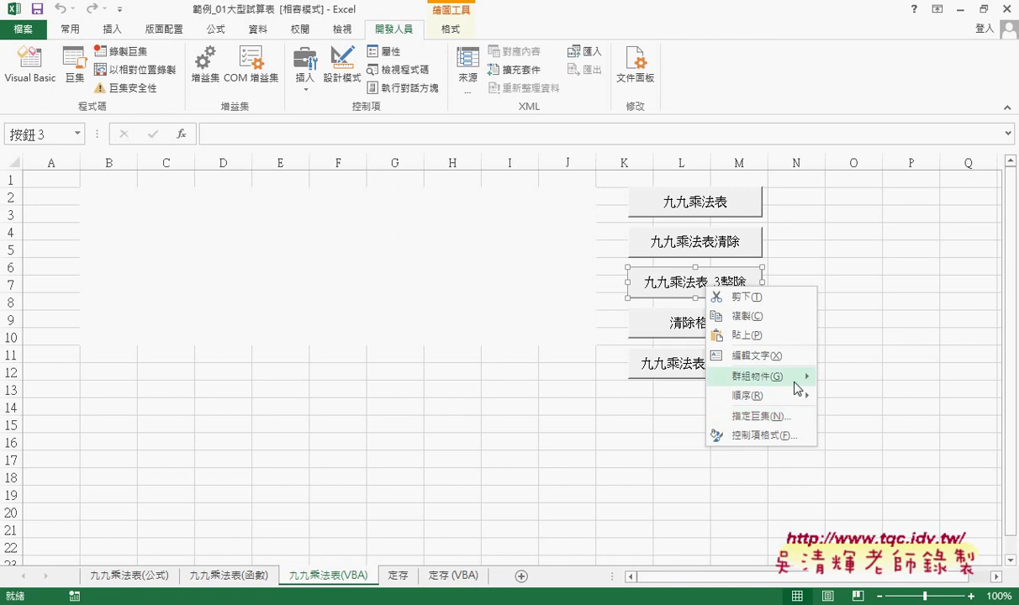
{"action": "left_click", "coordinate": [851, 316]}
{"action": "left_click", "coordinate": [794, 291]}
{"action": "left_click", "coordinate": [735, 295]}
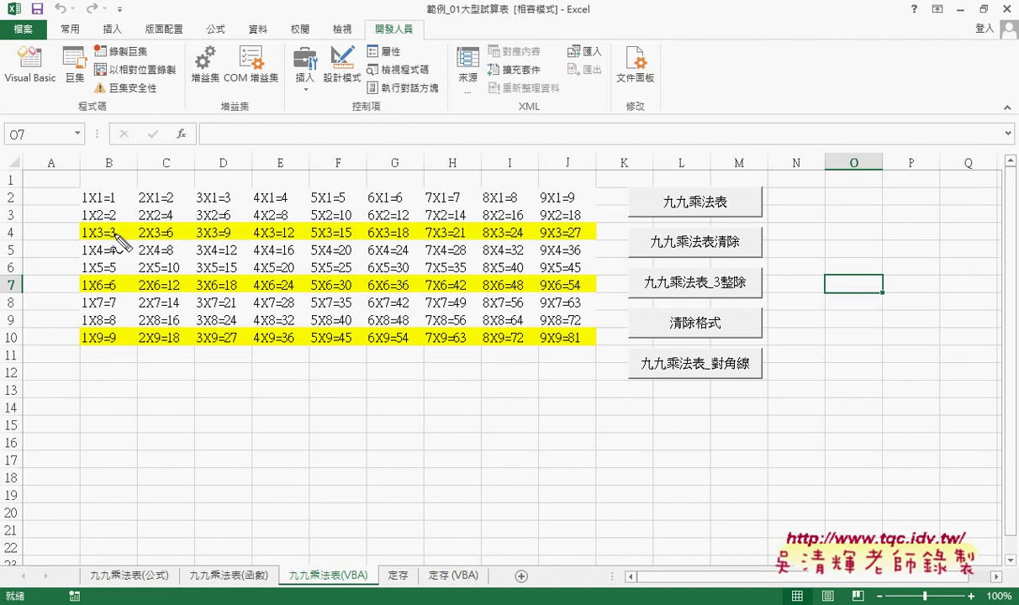
{"action": "left_click_drag", "start_coordinate": [95, 241], "coordinate": [97, 225]}
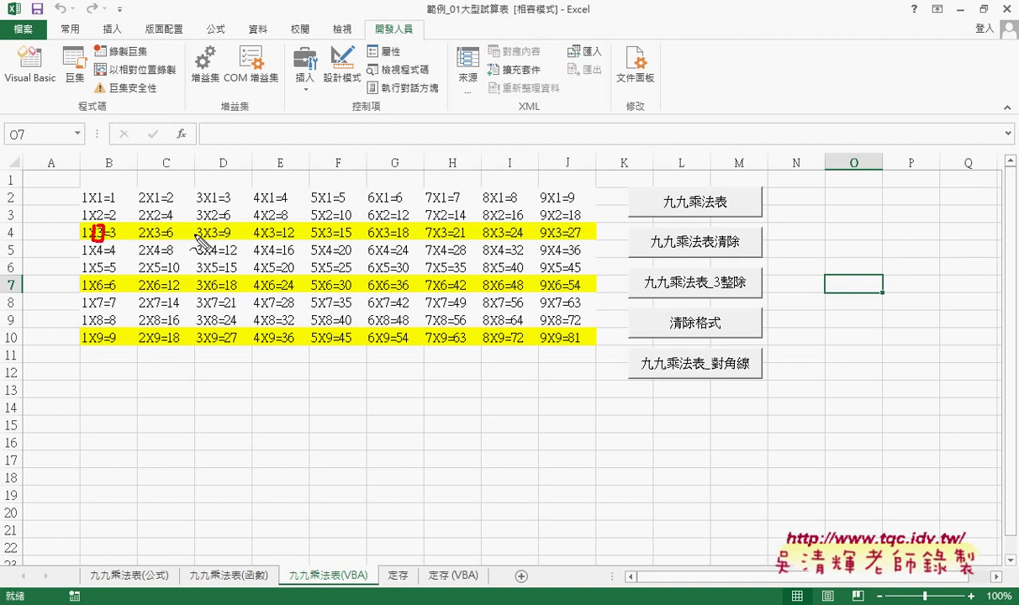
{"action": "left_click_drag", "start_coordinate": [274, 124], "coordinate": [277, 148]}
{"action": "left_click_drag", "start_coordinate": [11, 242], "coordinate": [12, 241]}
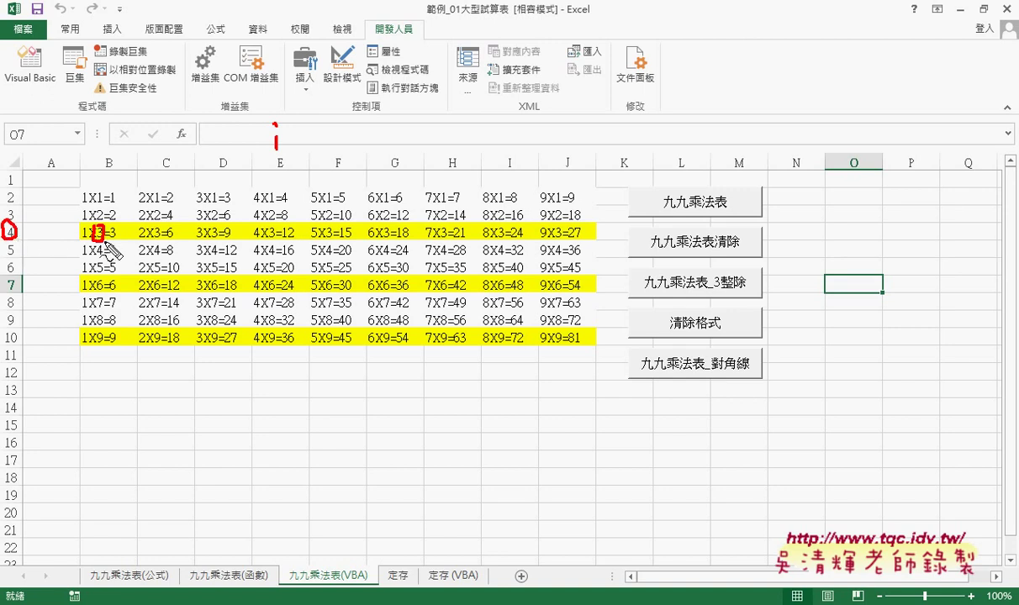
{"action": "left_click_drag", "start_coordinate": [283, 144], "coordinate": [312, 148]}
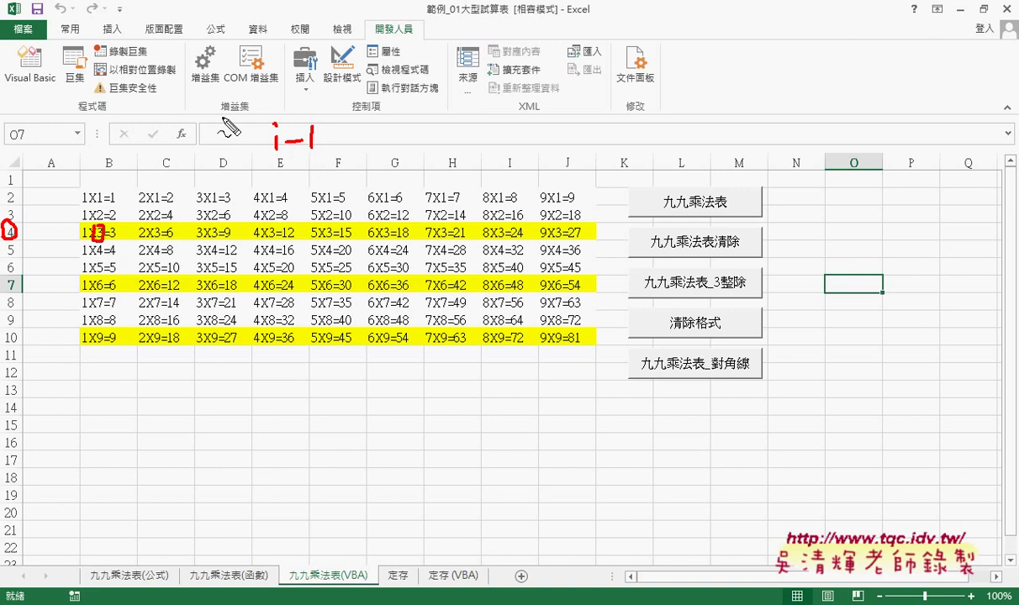
{"action": "mouse_move", "coordinate": [223, 118]}
{"action": "left_mouse_down"}
{"action": "mouse_move", "coordinate": [240, 119]}
{"action": "mouse_move", "coordinate": [232, 145]}
{"action": "mouse_move", "coordinate": [255, 132]}
{"action": "mouse_move", "coordinate": [316, 152]}
{"action": "mouse_move", "coordinate": [382, 143]}
{"action": "mouse_move", "coordinate": [380, 135]}
{"action": "mouse_move", "coordinate": [399, 150]}
{"action": "mouse_move", "coordinate": [393, 135]}
{"action": "mouse_move", "coordinate": [402, 149]}
{"action": "left_mouse_up"}
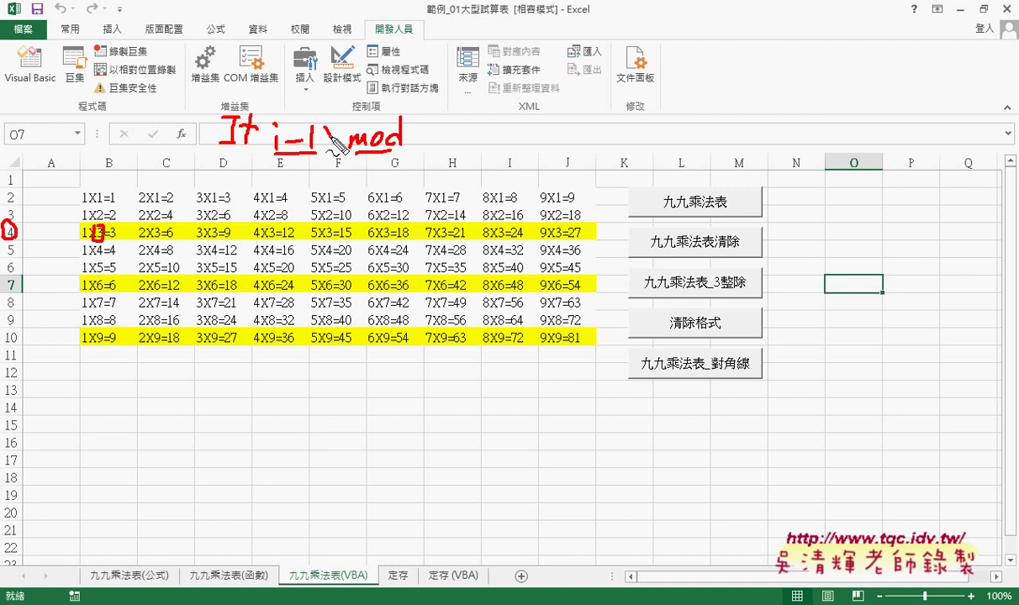
{"action": "left_click_drag", "start_coordinate": [320, 126], "coordinate": [318, 152]}
{"action": "left_click_drag", "start_coordinate": [267, 130], "coordinate": [263, 154]}
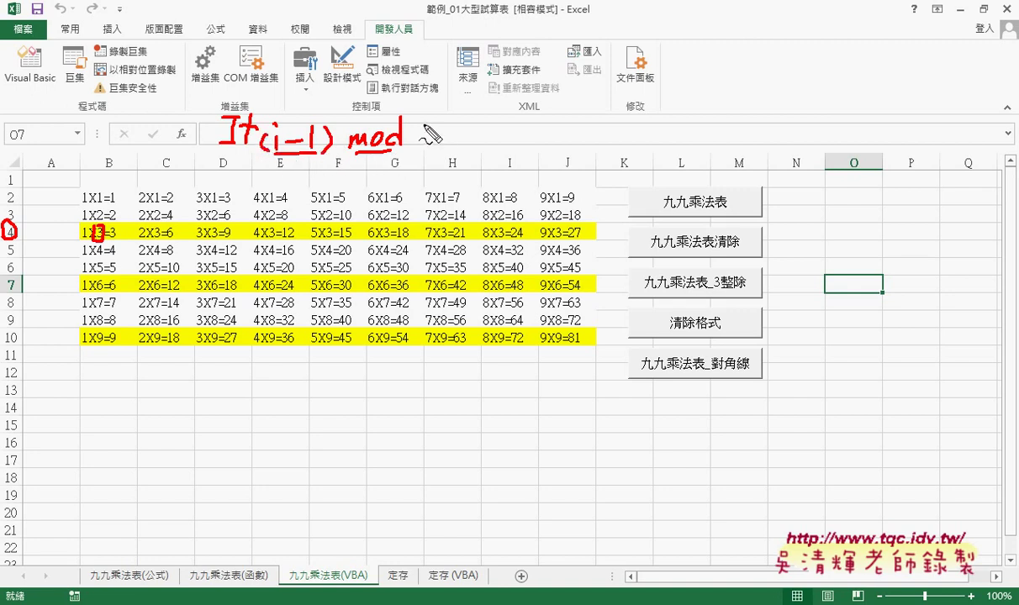
{"action": "mouse_move", "coordinate": [422, 125]}
{"action": "left_mouse_down"}
{"action": "mouse_move", "coordinate": [423, 146]}
{"action": "mouse_move", "coordinate": [465, 131]}
{"action": "mouse_move", "coordinate": [484, 143]}
{"action": "mouse_move", "coordinate": [487, 130]}
{"action": "left_mouse_up"}
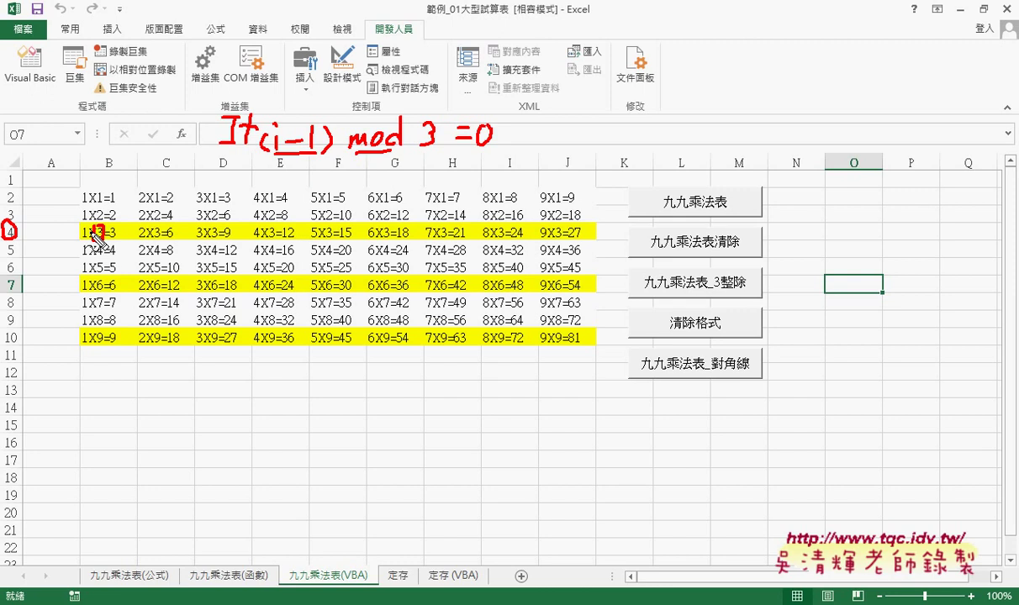
{"action": "key", "text": "Escape"}
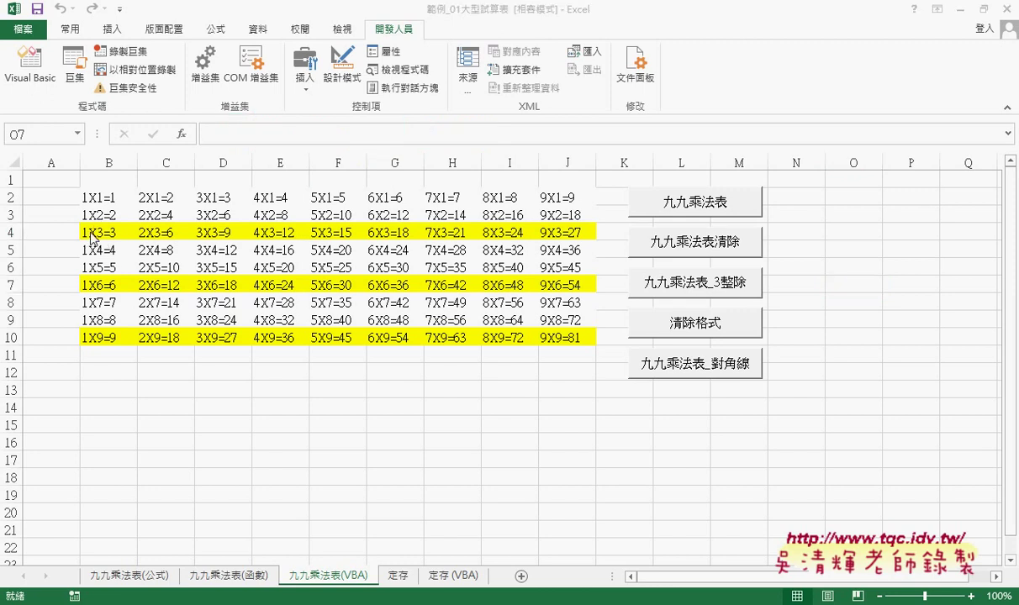
Open the 九九乘法表_3整除 macro's code in Module1 from the button's assigned macro.
{"action": "right_click", "coordinate": [689, 280]}
{"action": "left_click", "coordinate": [740, 406]}
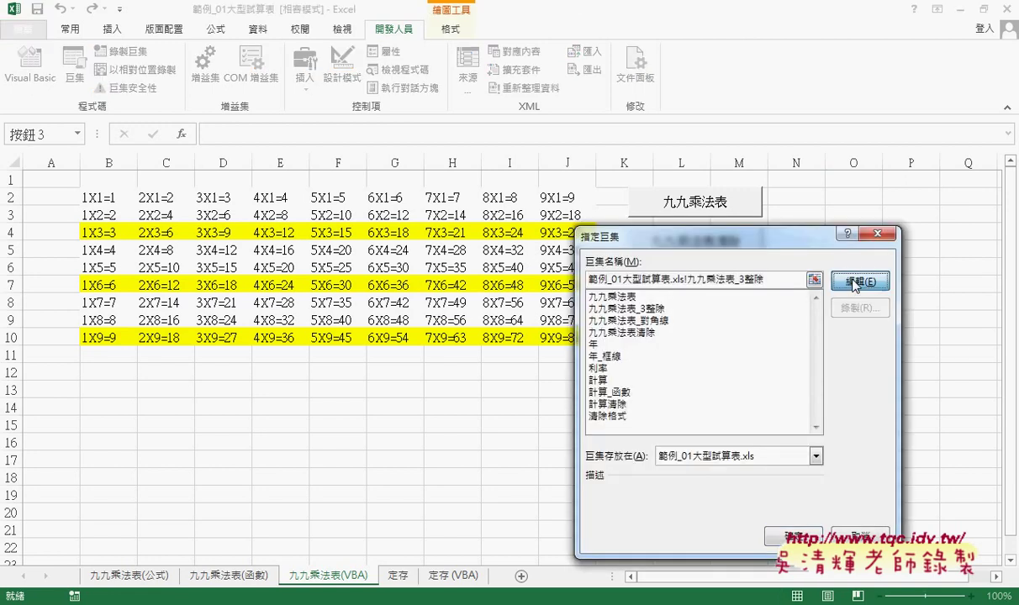
{"action": "left_click", "coordinate": [815, 267]}
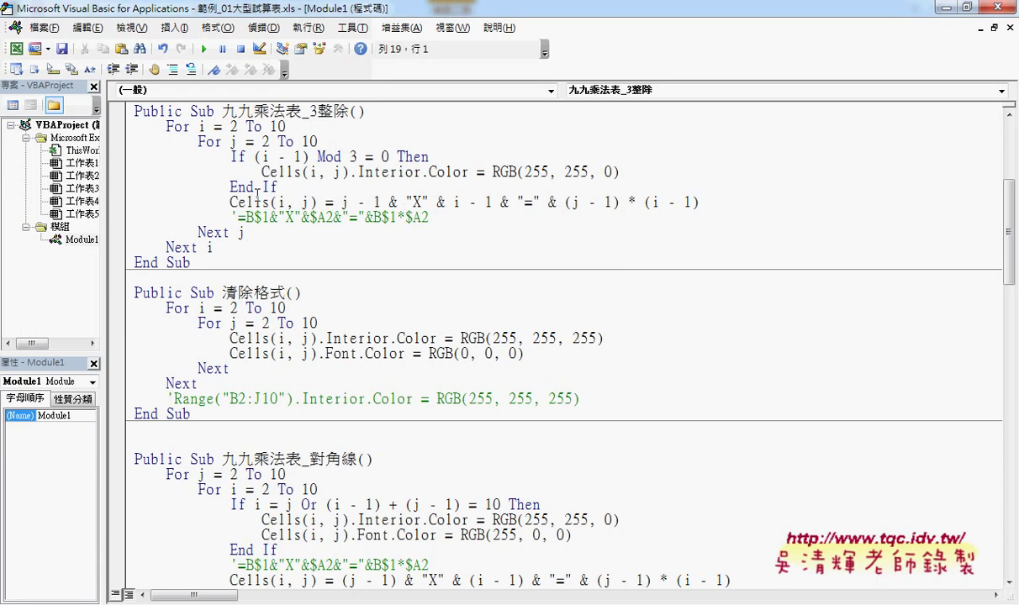
{"action": "scroll", "coordinate": [269, 265], "scroll_direction": "up", "scroll_amount": 2}
{"action": "scroll", "coordinate": [287, 277], "scroll_direction": "up", "scroll_amount": 2}
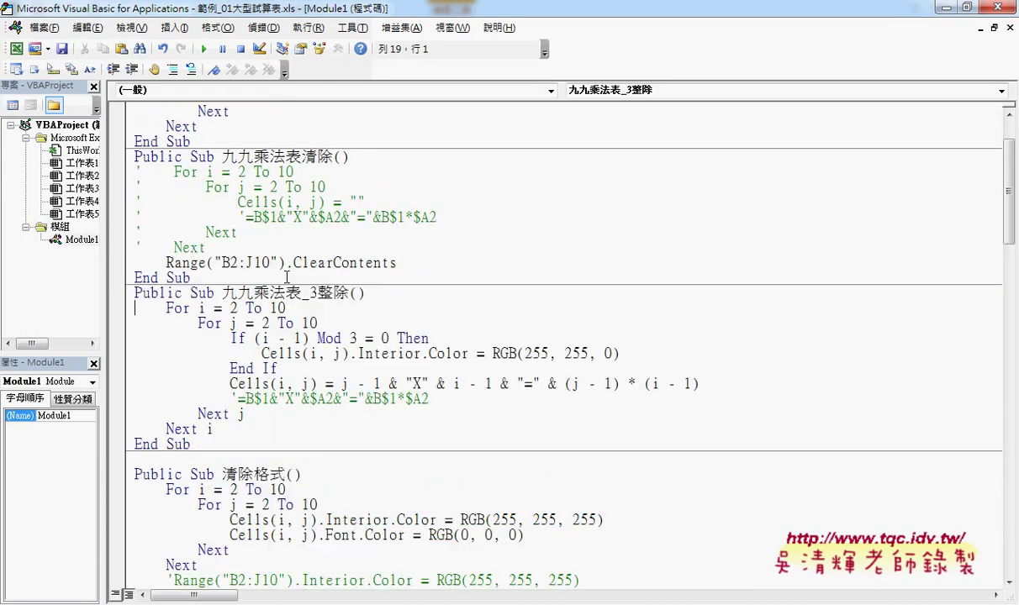
{"action": "scroll", "coordinate": [286, 278], "scroll_direction": "up", "scroll_amount": 2}
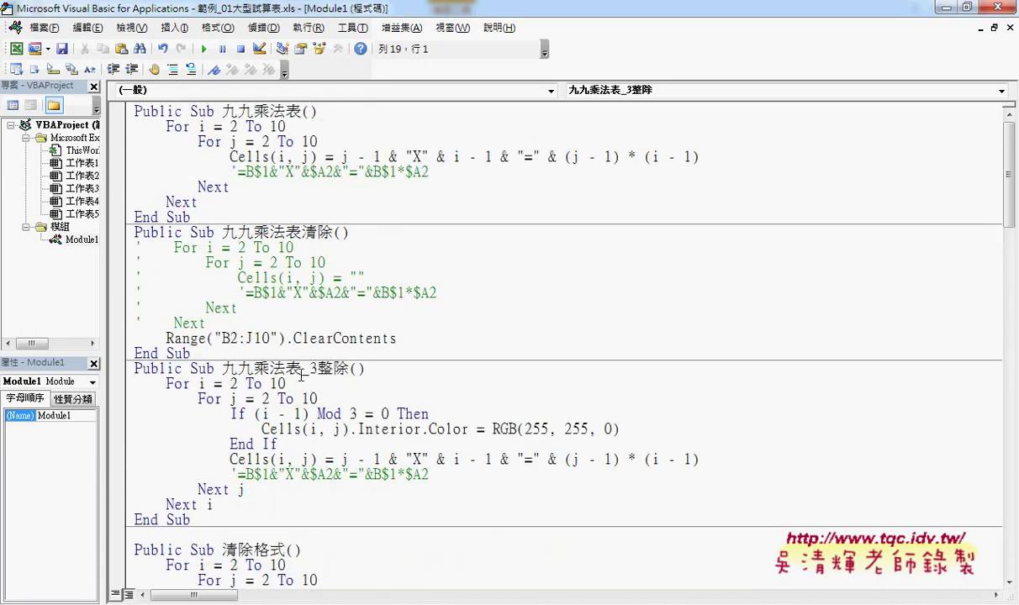
Highlight the macro name's 3整除 and mark the If…Mod 3…End If block with the pen.
{"action": "left_click_drag", "start_coordinate": [302, 369], "coordinate": [350, 368]}
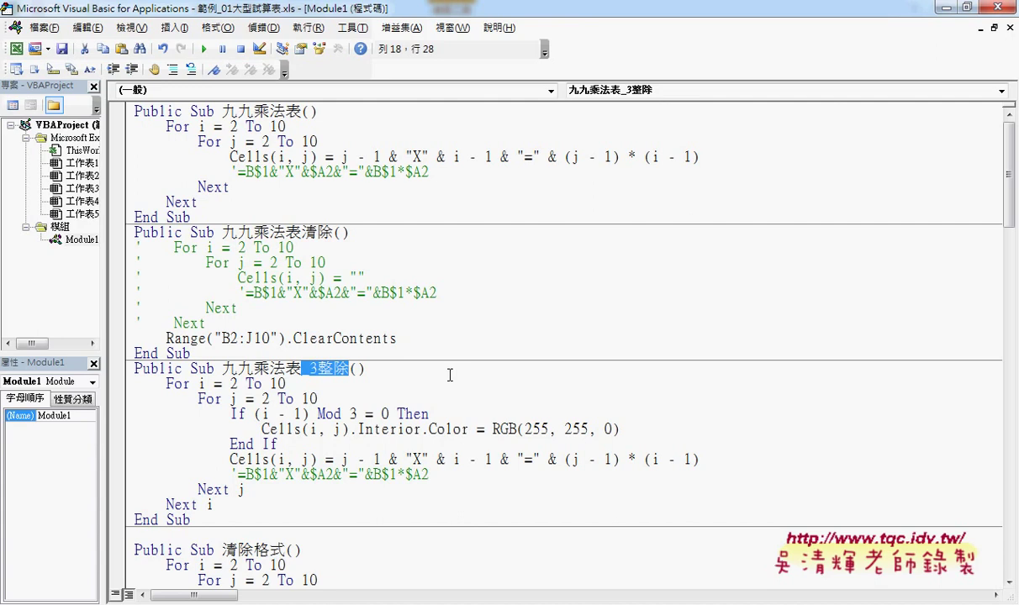
{"action": "double_click", "coordinate": [242, 415]}
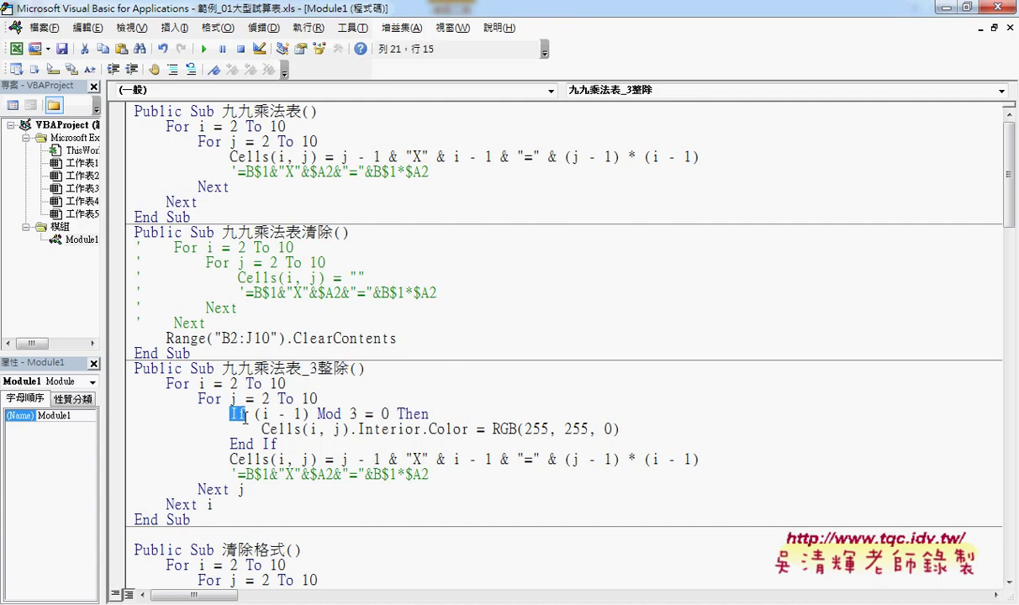
{"action": "left_click_drag", "start_coordinate": [277, 444], "coordinate": [128, 410]}
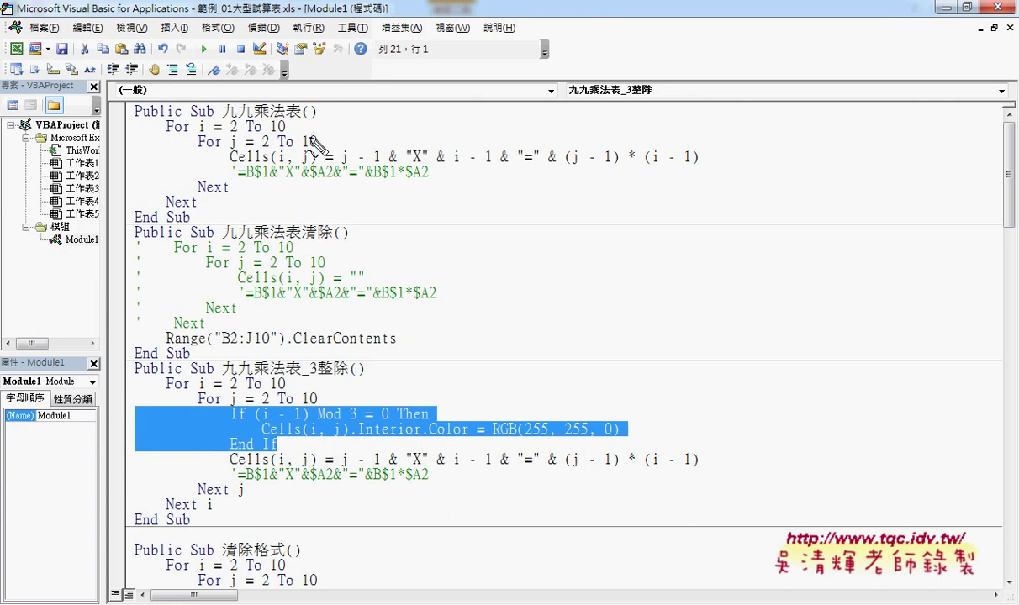
{"action": "left_click_drag", "start_coordinate": [303, 380], "coordinate": [350, 379]}
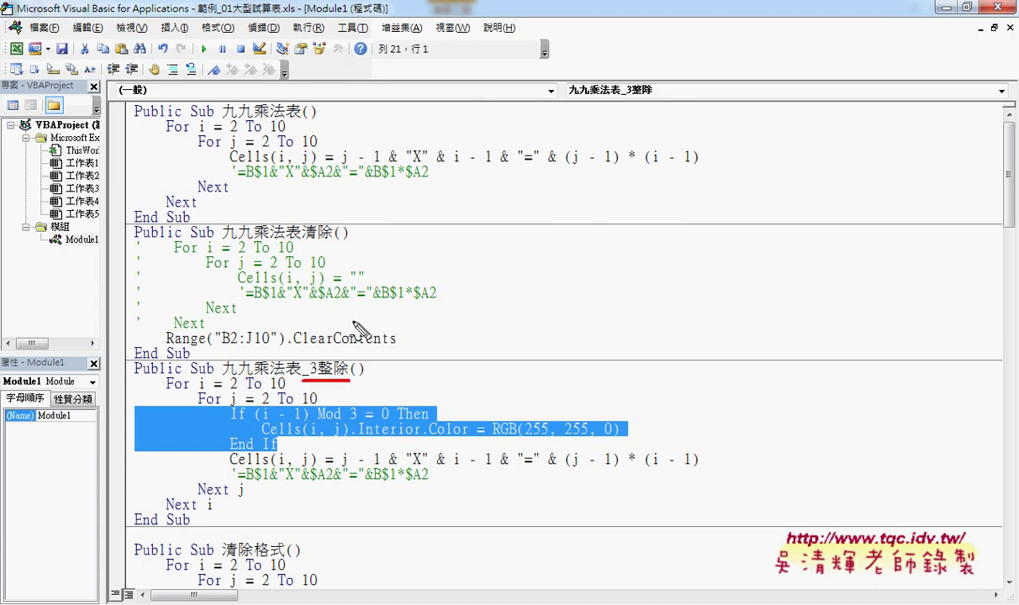
{"action": "left_click_drag", "start_coordinate": [294, 120], "coordinate": [305, 119]}
{"action": "mouse_move", "coordinate": [258, 461]}
{"action": "left_mouse_down"}
{"action": "mouse_move", "coordinate": [633, 433]}
{"action": "mouse_move", "coordinate": [253, 446]}
{"action": "left_mouse_up"}
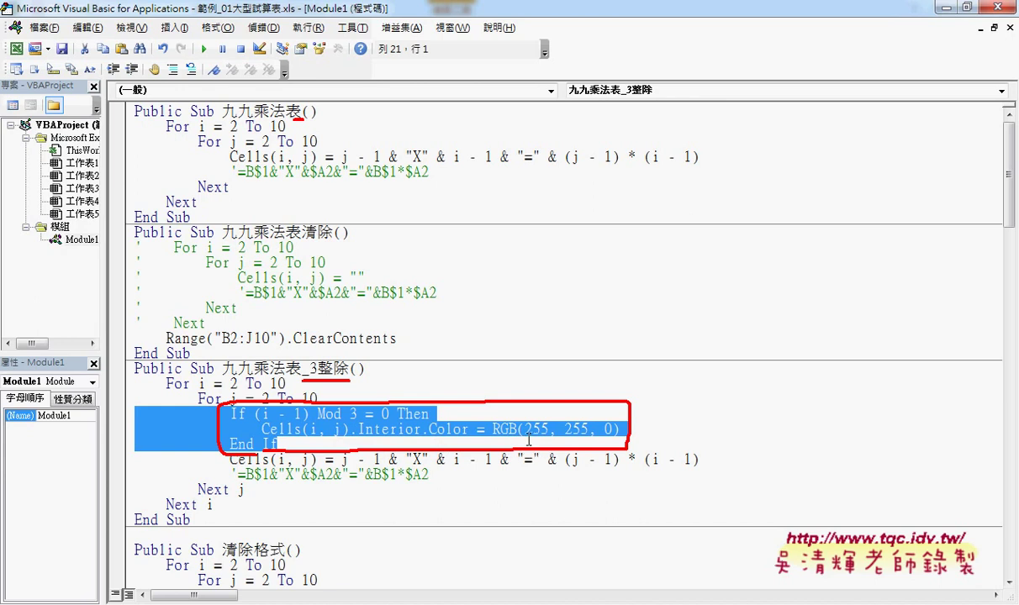
{"action": "key", "text": "Escape"}
{"action": "left_click", "coordinate": [529, 437]}
{"action": "mouse_move", "coordinate": [130, 413]}
{"action": "left_mouse_down"}
{"action": "mouse_move", "coordinate": [278, 444]}
{"action": "mouse_move", "coordinate": [268, 414]}
{"action": "mouse_move", "coordinate": [253, 413]}
{"action": "left_mouse_up"}
{"action": "left_click", "coordinate": [308, 414]}
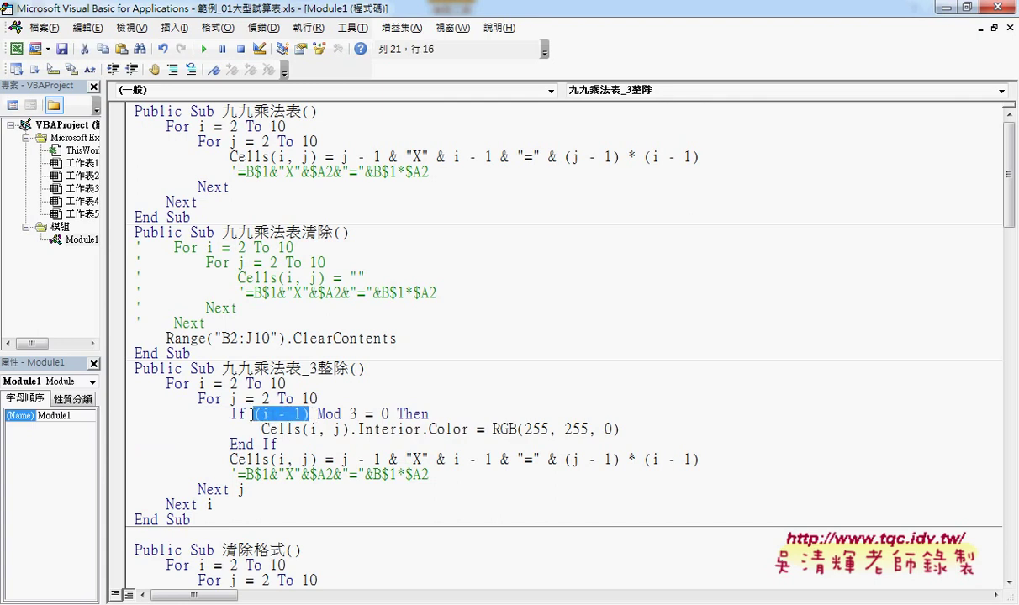
{"action": "left_click", "coordinate": [346, 413]}
{"action": "double_click", "coordinate": [352, 414]}
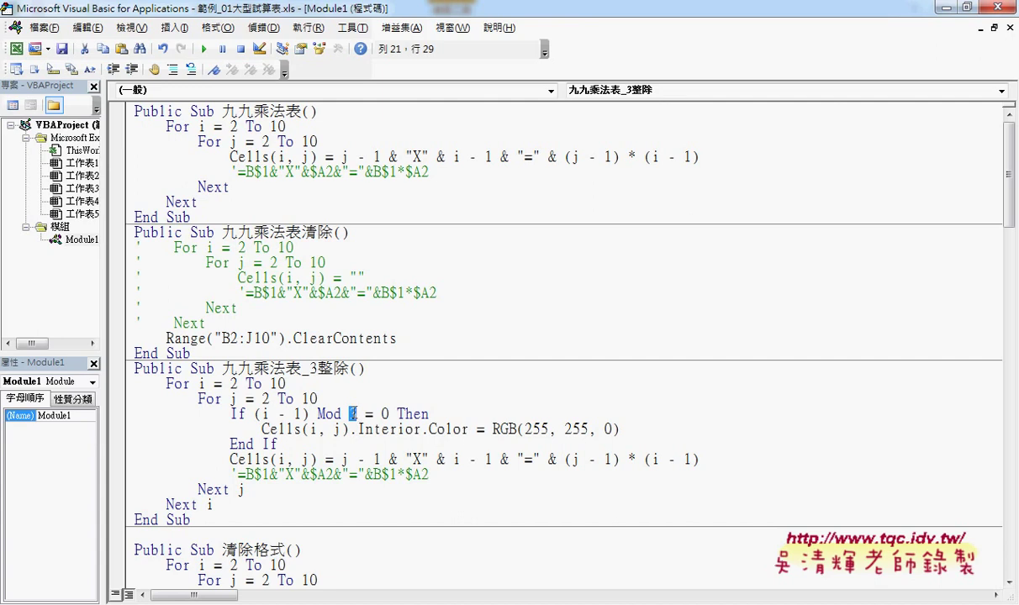
{"action": "type", "text": "3"}
{"action": "left_click_drag", "start_coordinate": [389, 415], "coordinate": [365, 415]}
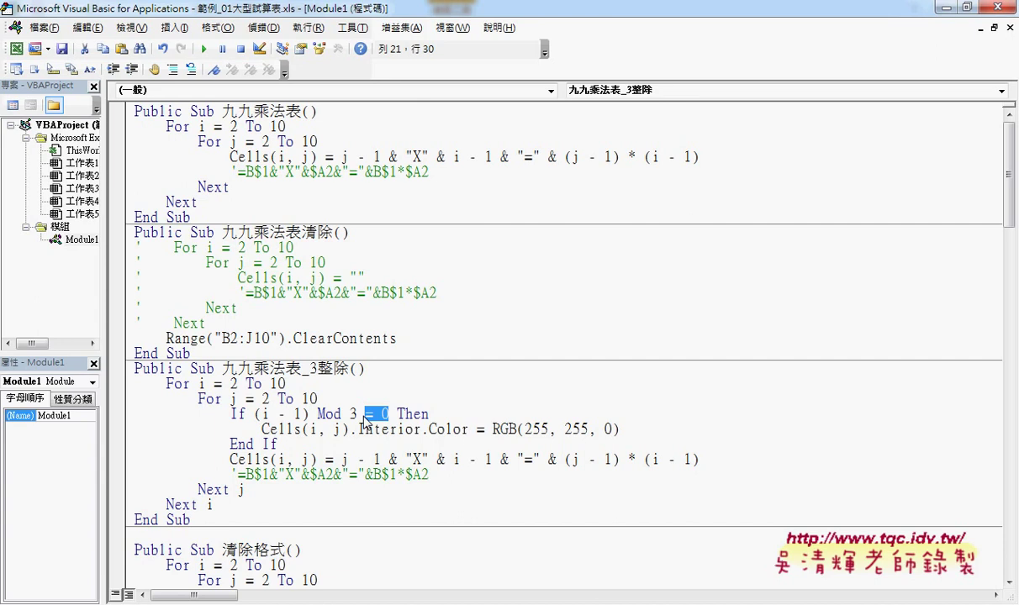
{"action": "left_click", "coordinate": [421, 414]}
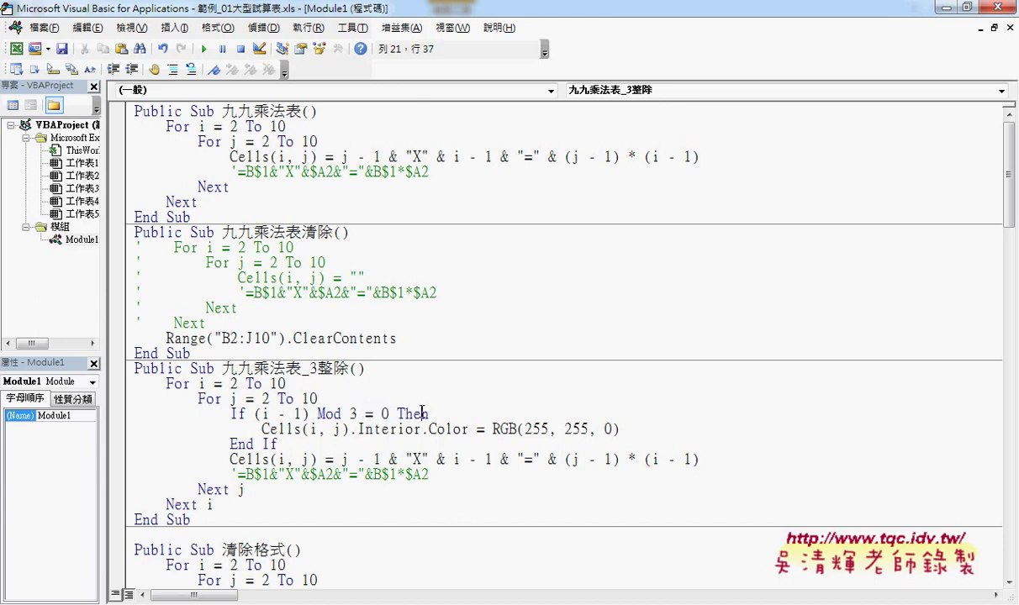
{"action": "left_click_drag", "start_coordinate": [263, 429], "coordinate": [422, 430]}
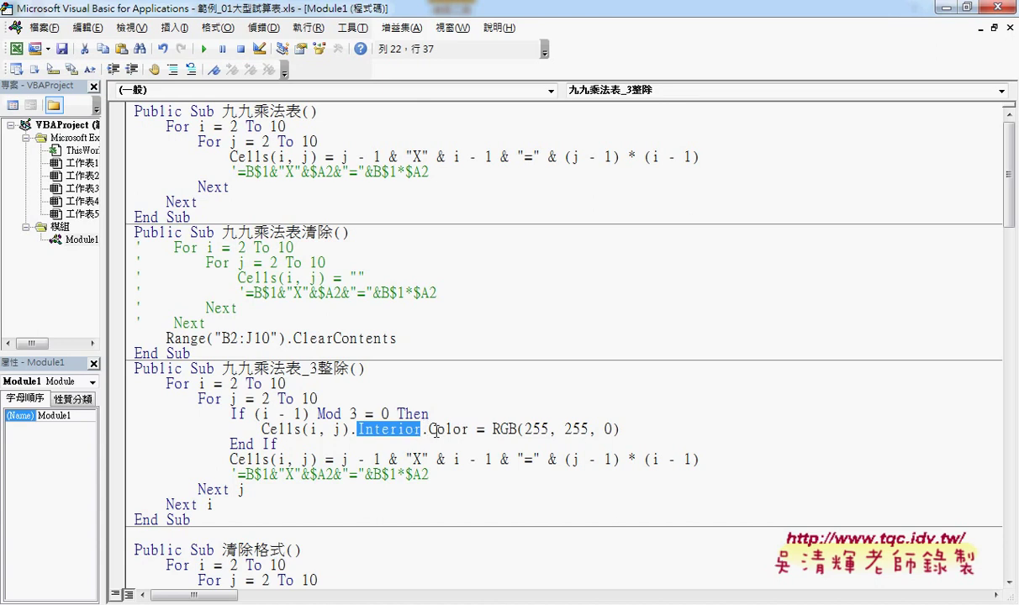
Annotate the RGB(255, 255, 0) yellow fill value and the line writing the multiplication text.
{"action": "left_click_drag", "start_coordinate": [493, 430], "coordinate": [629, 434]}
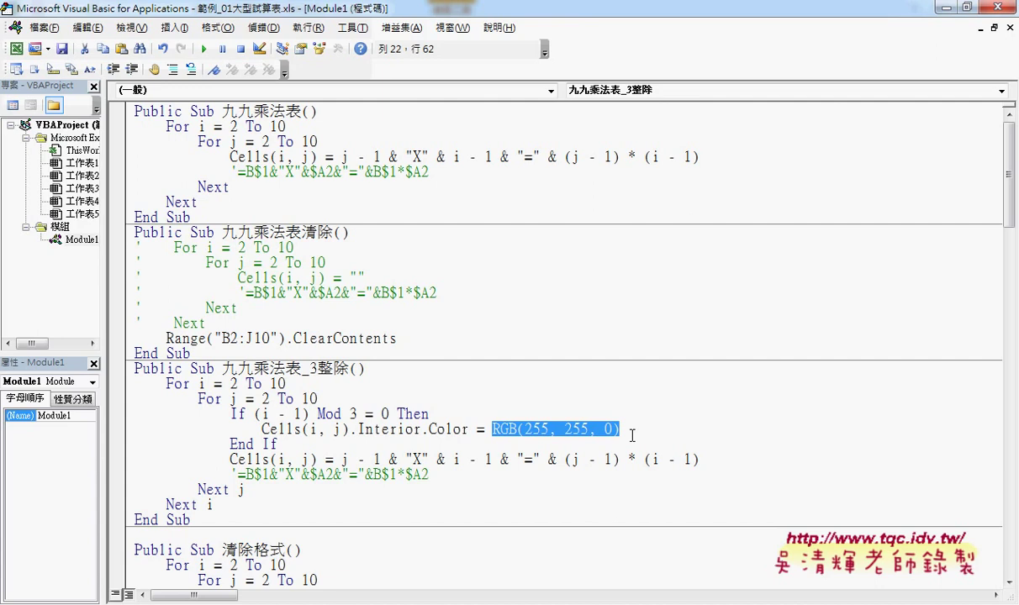
{"action": "mouse_move", "coordinate": [605, 429]}
{"action": "left_mouse_down"}
{"action": "mouse_move", "coordinate": [637, 443]}
{"action": "mouse_move", "coordinate": [516, 441]}
{"action": "left_mouse_up"}
{"action": "left_click_drag", "start_coordinate": [528, 436], "coordinate": [583, 437]}
{"action": "left_click_drag", "start_coordinate": [603, 437], "coordinate": [612, 437]}
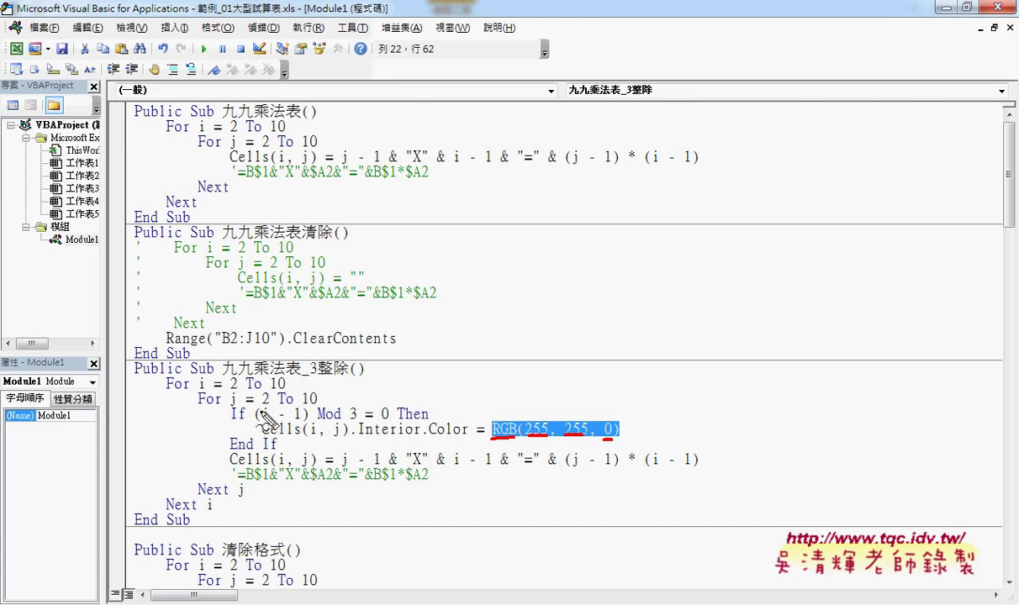
{"action": "mouse_move", "coordinate": [446, 410]}
{"action": "left_mouse_down"}
{"action": "mouse_move", "coordinate": [459, 434]}
{"action": "mouse_move", "coordinate": [468, 428]}
{"action": "left_mouse_up"}
{"action": "key", "text": "ctrl+z"}
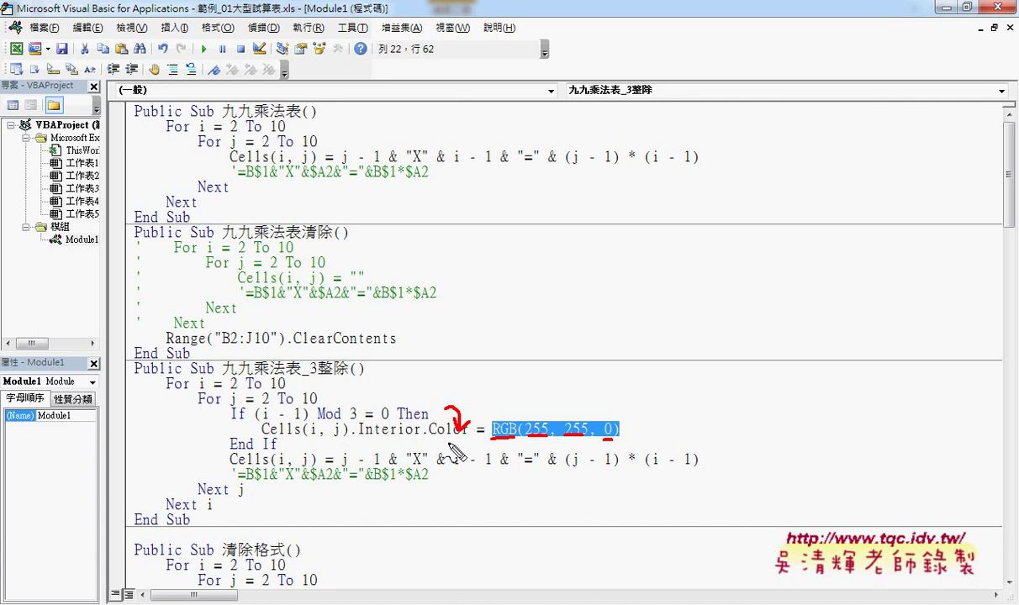
{"action": "left_click_drag", "start_coordinate": [229, 468], "coordinate": [713, 476]}
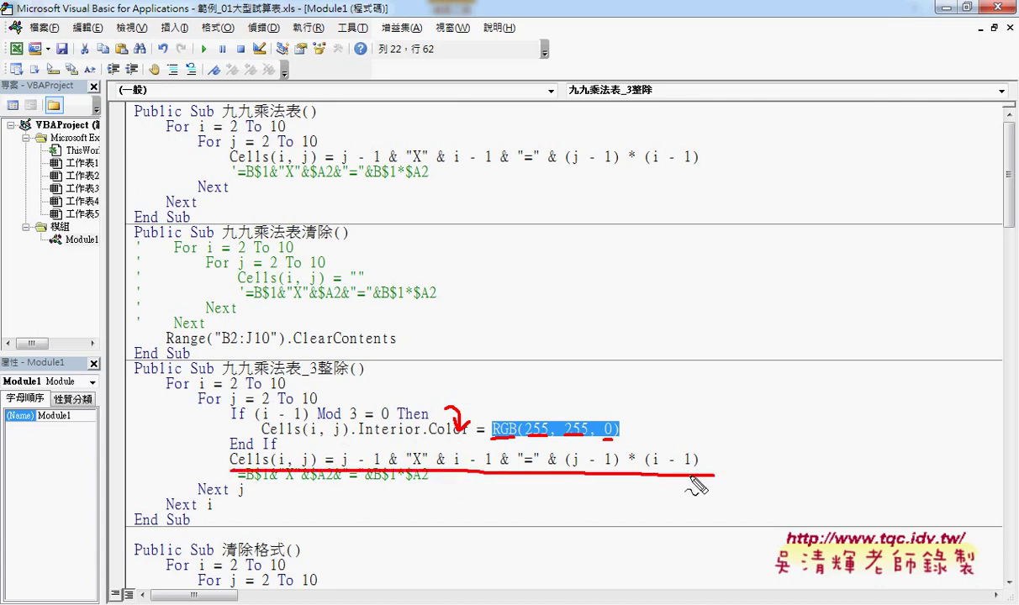
{"action": "key", "text": "Escape"}
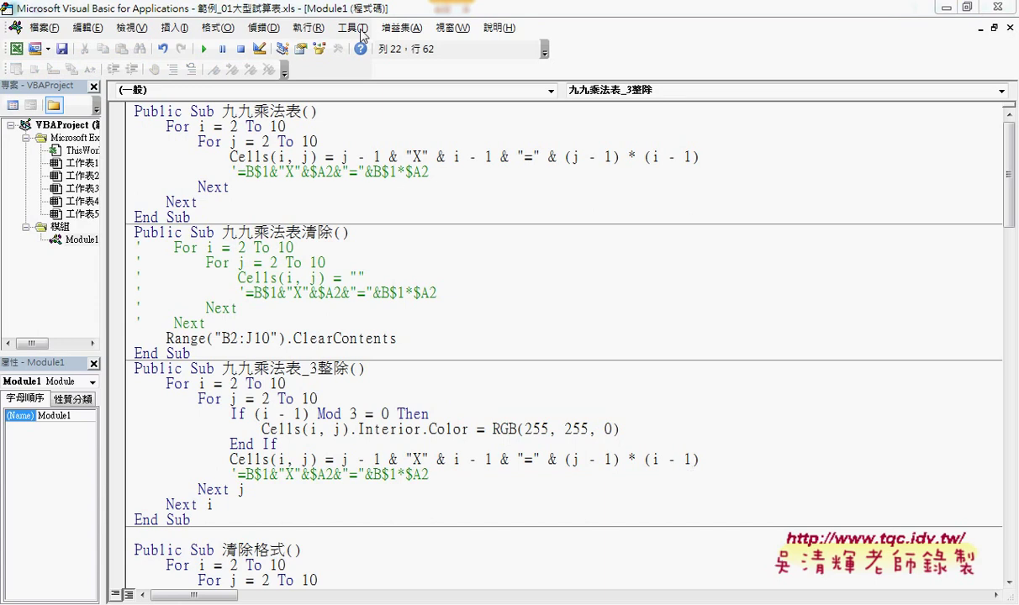
Restore the VBA editor to a smaller window beside the Excel sheet and scroll the code down.
{"action": "double_click", "coordinate": [345, 9]}
{"action": "left_click_drag", "start_coordinate": [675, 34], "coordinate": [601, 36]}
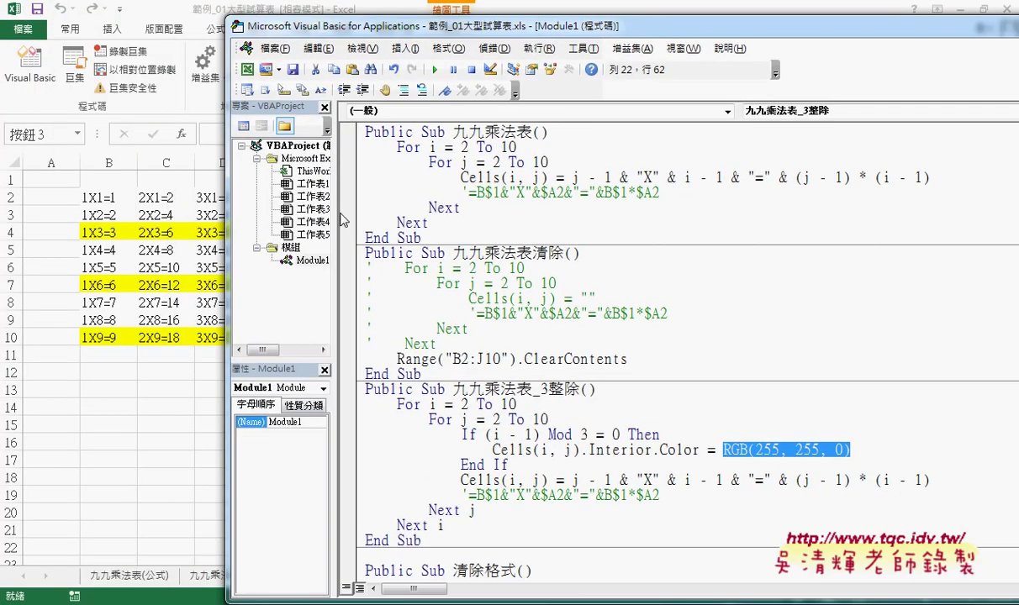
{"action": "scroll", "coordinate": [424, 359], "scroll_direction": "down", "scroll_amount": 5}
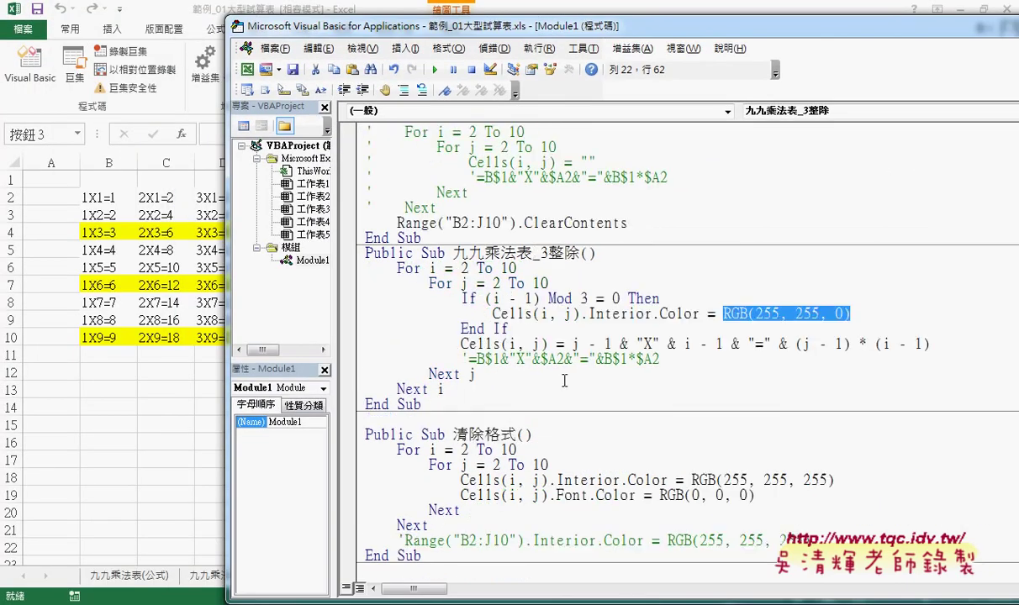